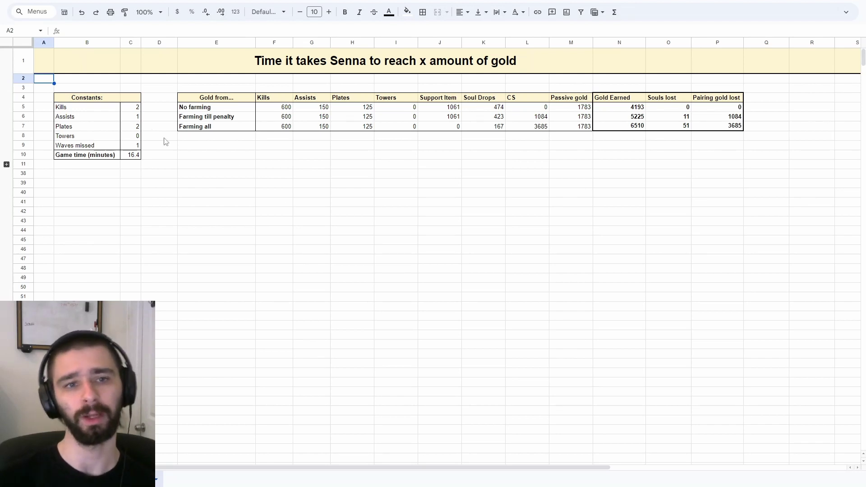
Review the Constants table, checking the inputs from Kills down to Game time (minutes).
{"action": "left_click_drag", "start_coordinate": [133, 108], "coordinate": [134, 154]}
{"action": "left_click", "coordinate": [150, 171]}
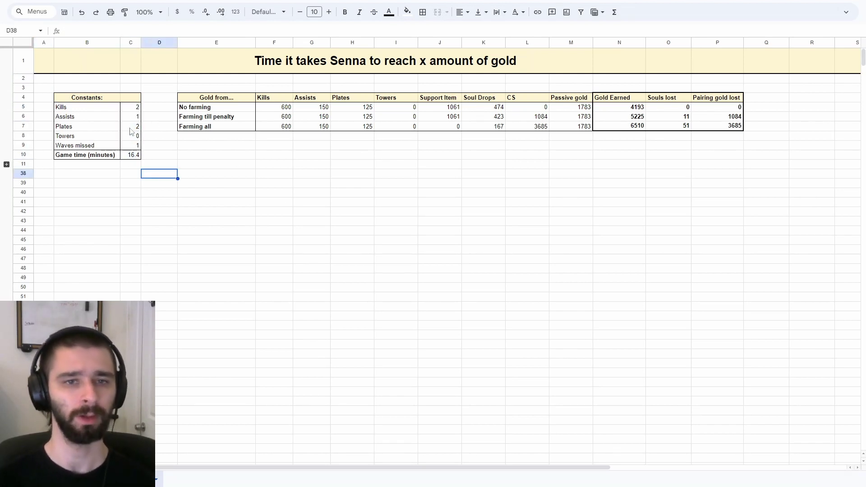
{"action": "left_click", "coordinate": [123, 110]}
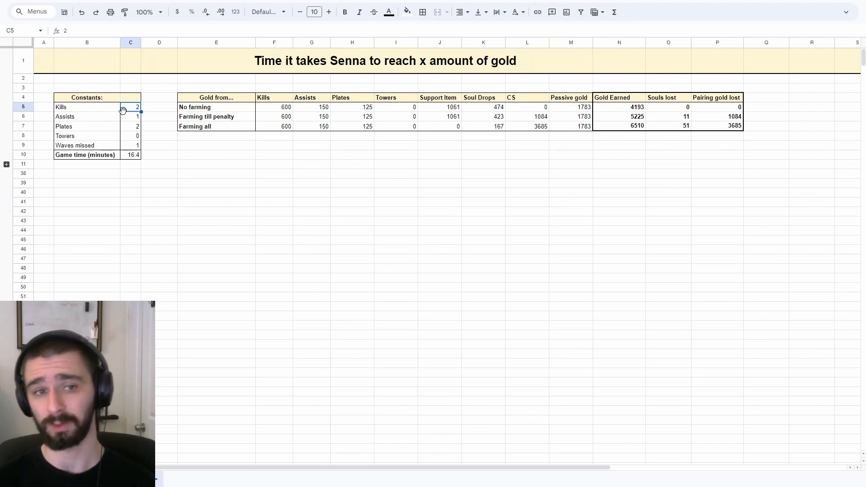
{"action": "left_click", "coordinate": [131, 156]}
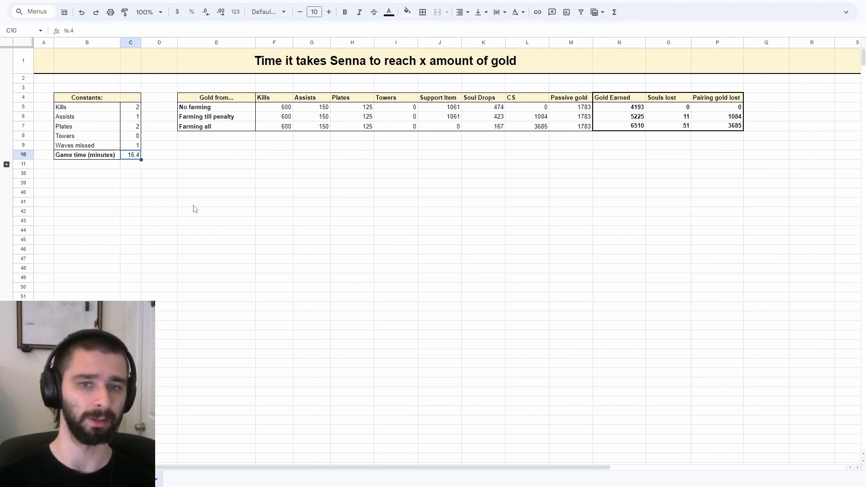
Review the gold source columns from Kills to Passive gold, inspecting the Support Item and Soul Drops formulas in the No farming row.
{"action": "left_click_drag", "start_coordinate": [267, 101], "coordinate": [562, 129]}
{"action": "left_click", "coordinate": [562, 167]}
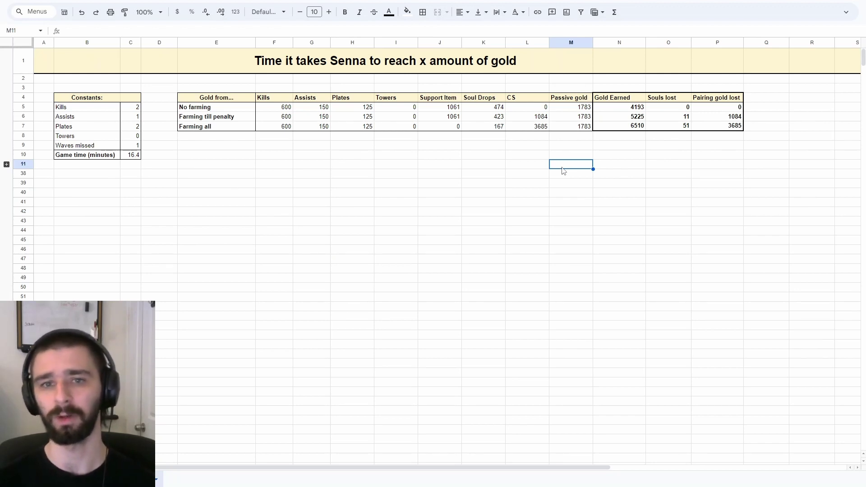
{"action": "left_click", "coordinate": [458, 107]}
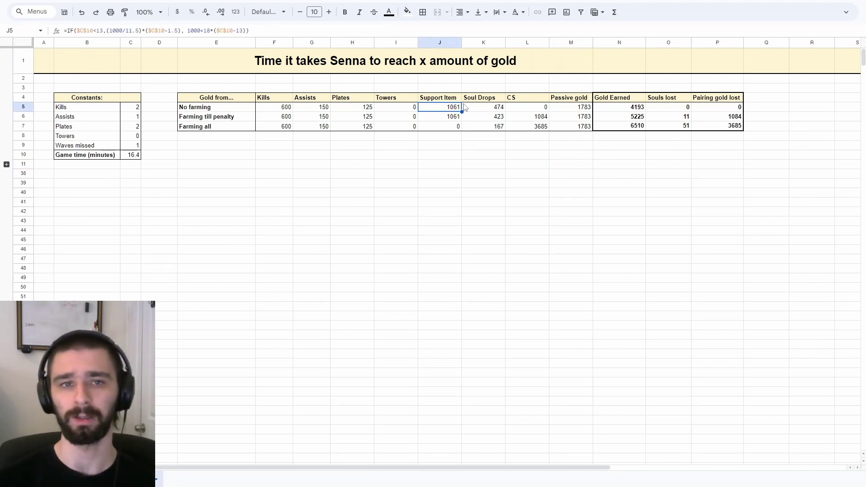
{"action": "left_click", "coordinate": [465, 107]}
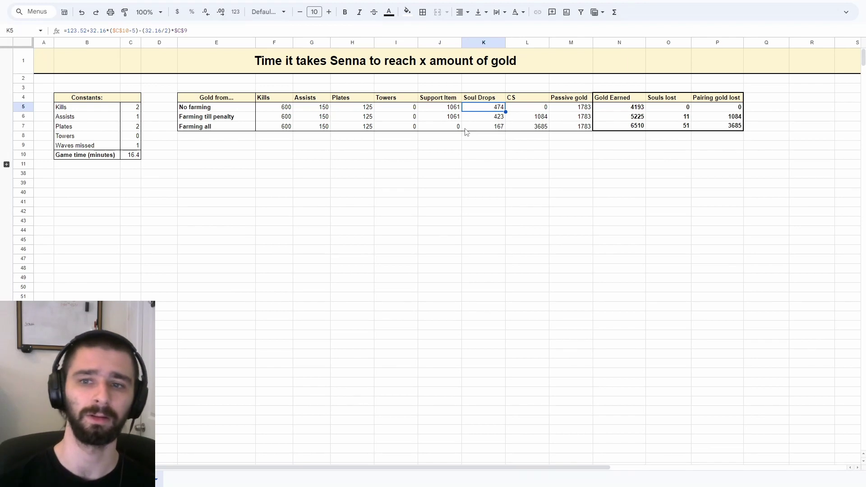
{"action": "left_click", "coordinate": [460, 117]}
{"action": "left_click", "coordinate": [503, 149]}
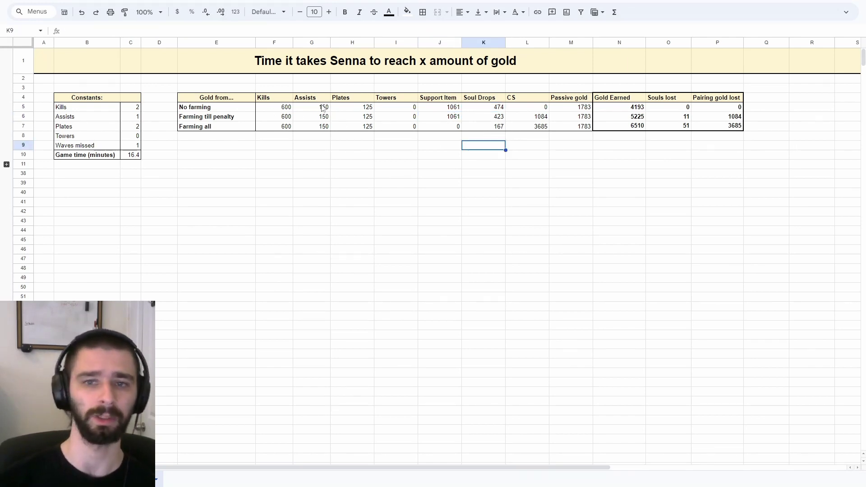
Inspect the Soul Drops and Passive gold formulas for No farming and compare the CS cells for No farming and Farming till penalty.
{"action": "left_click", "coordinate": [441, 99]}
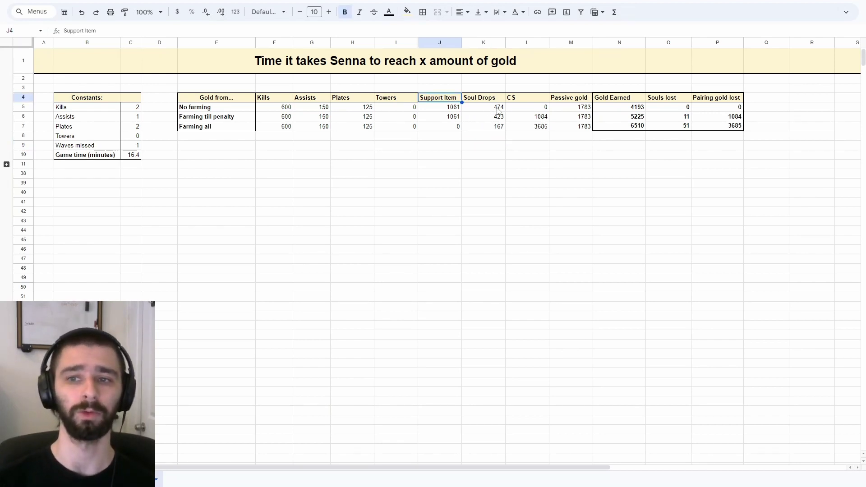
{"action": "left_click", "coordinate": [492, 111]}
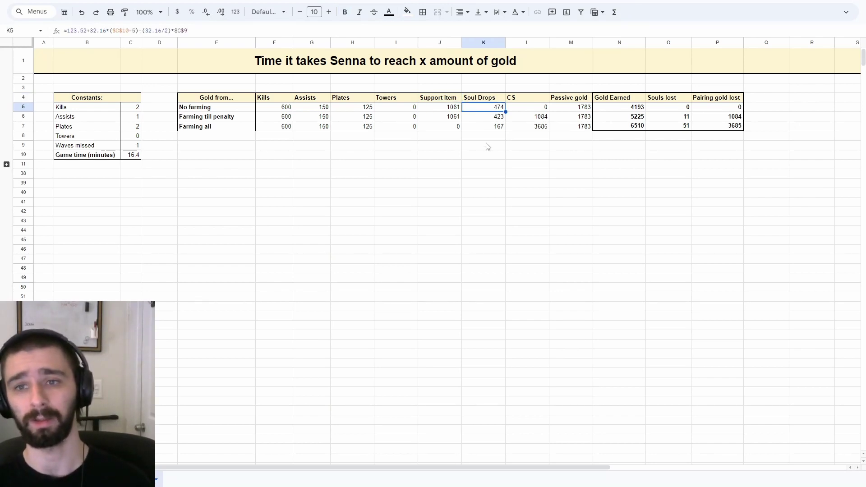
{"action": "left_click", "coordinate": [517, 119]}
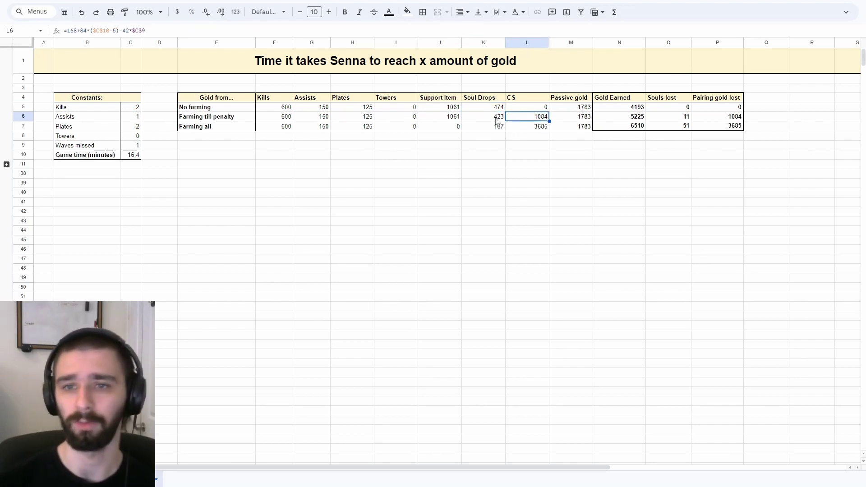
{"action": "left_click", "coordinate": [522, 108]}
{"action": "left_click", "coordinate": [526, 164]}
{"action": "left_click", "coordinate": [565, 109]}
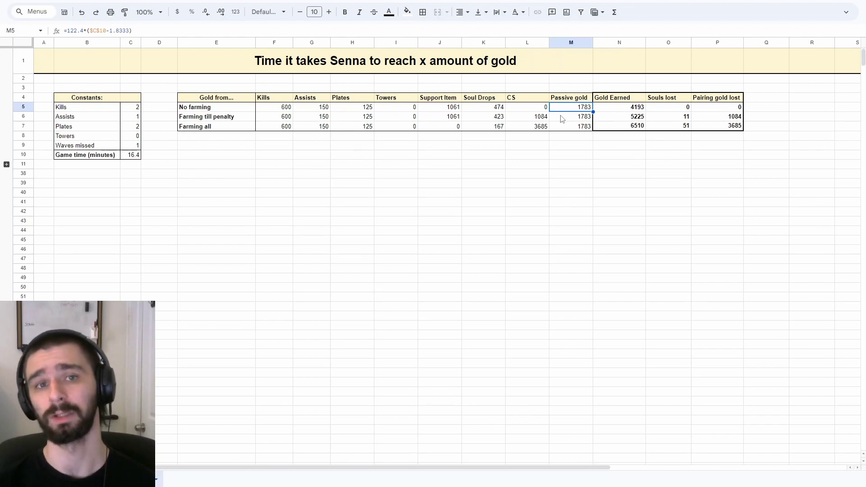
Check the game time constant against the summary columns and inspect the Gold Earned formula for No farming.
{"action": "left_click", "coordinate": [136, 157]}
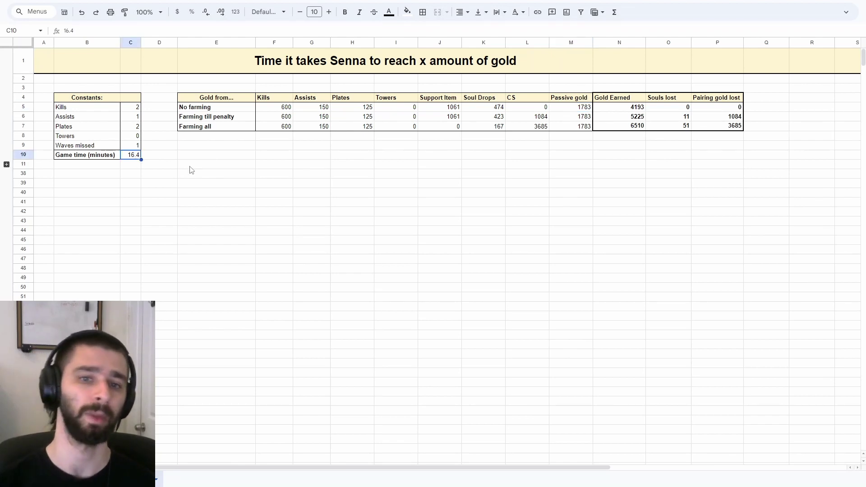
{"action": "left_click", "coordinate": [649, 149]}
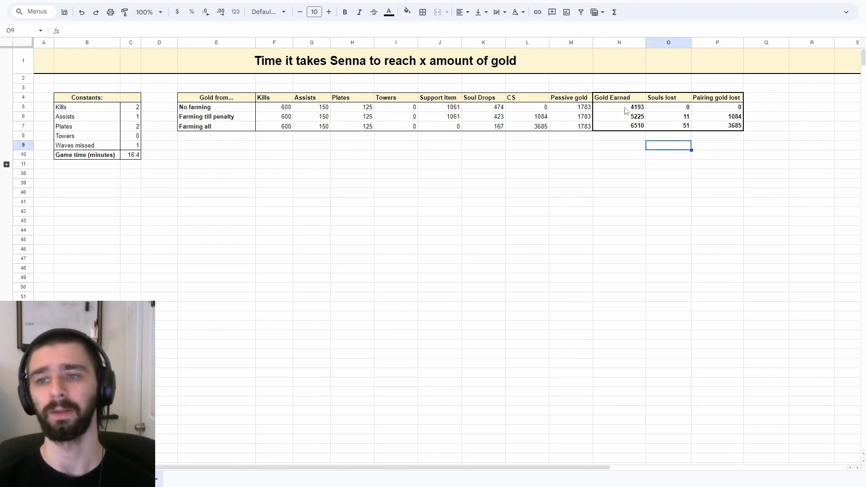
{"action": "left_click_drag", "start_coordinate": [628, 109], "coordinate": [730, 119]}
{"action": "left_click", "coordinate": [717, 154]}
{"action": "left_click", "coordinate": [624, 112]}
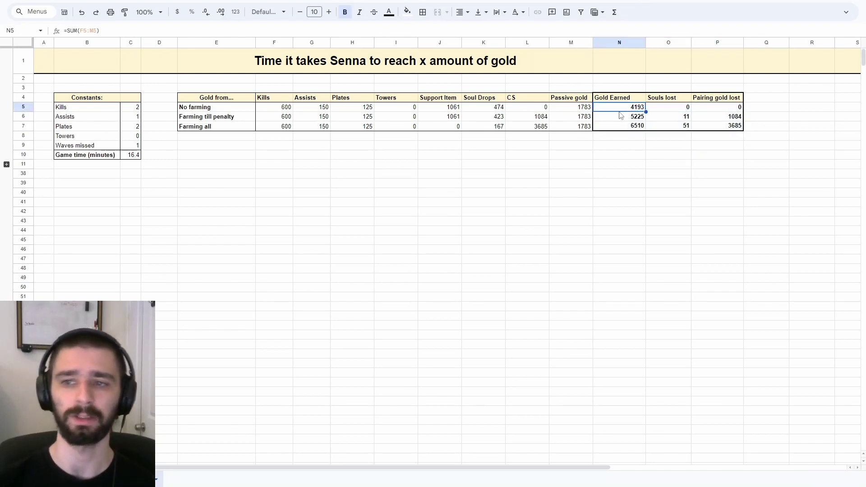
{"action": "left_click", "coordinate": [609, 155]}
{"action": "left_click", "coordinate": [614, 109]}
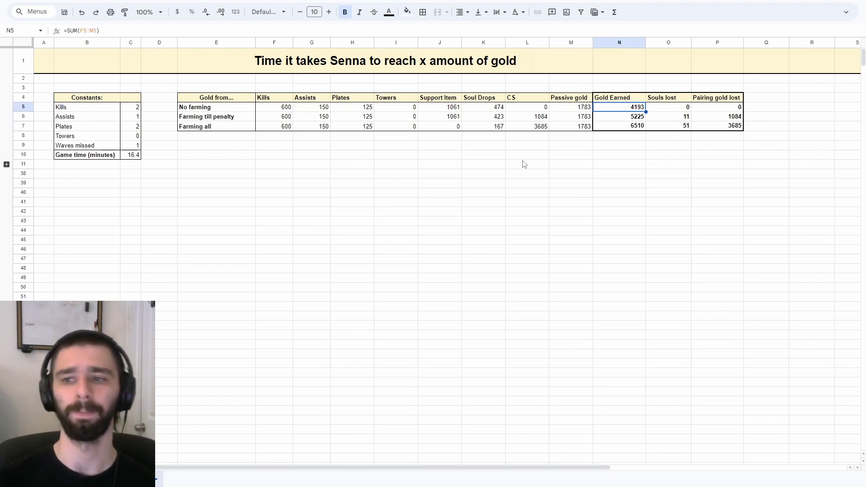
Inspect Souls lost and Pairing gold lost for Farming till penalty, and compare the CS gold of both farming rows.
{"action": "left_click", "coordinate": [664, 117]}
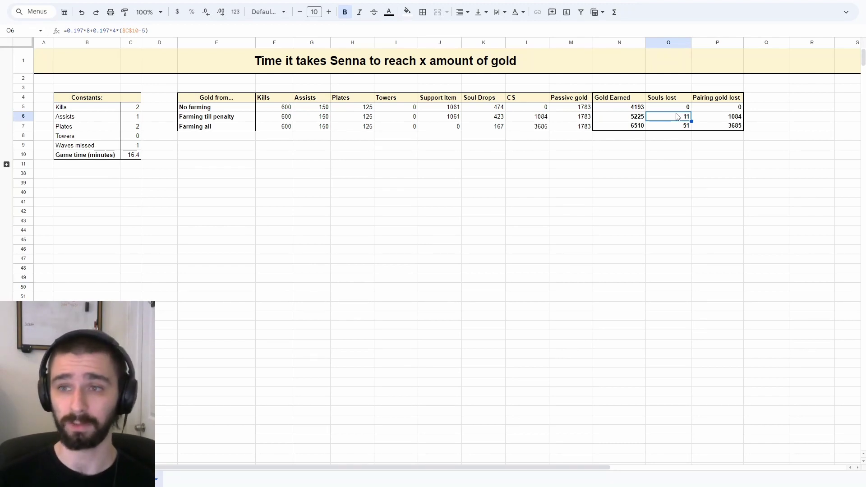
{"action": "left_click", "coordinate": [707, 119]}
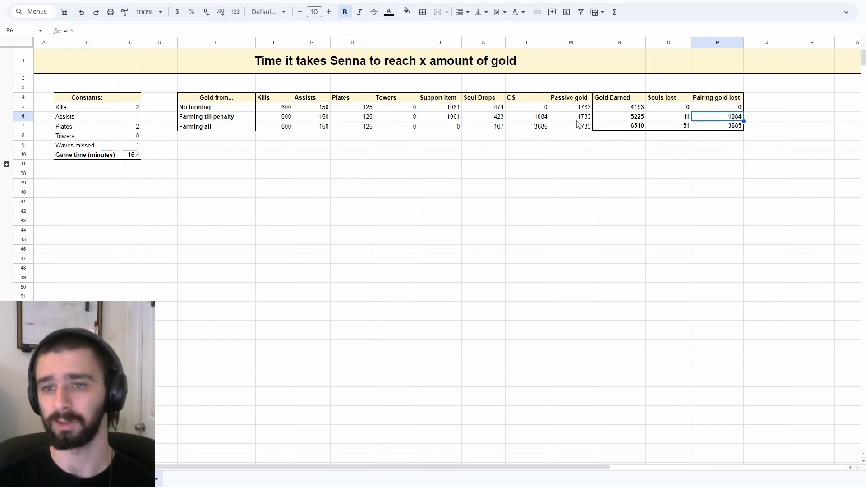
{"action": "left_click", "coordinate": [533, 120]}
{"action": "left_click_drag", "start_coordinate": [527, 120], "coordinate": [527, 127]}
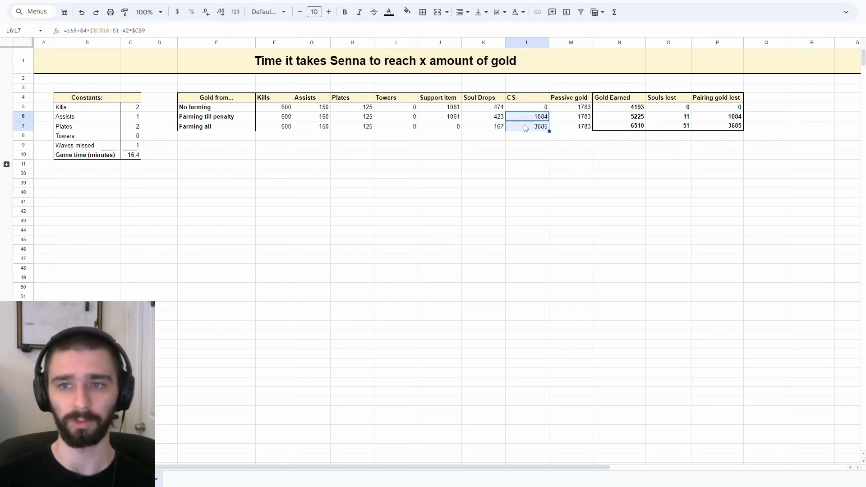
{"action": "left_click", "coordinate": [534, 144]}
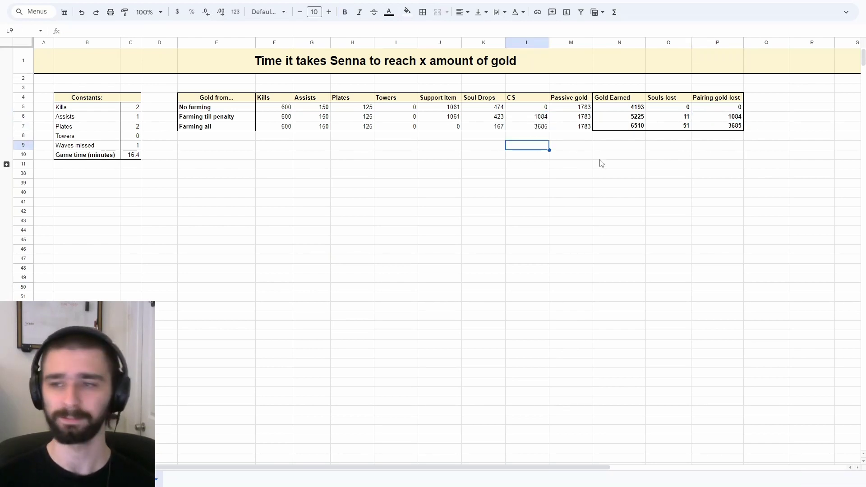
Expand the collapsed row group covering rows 12 to 37 to show the build timing tables.
{"action": "left_click", "coordinate": [311, 136]}
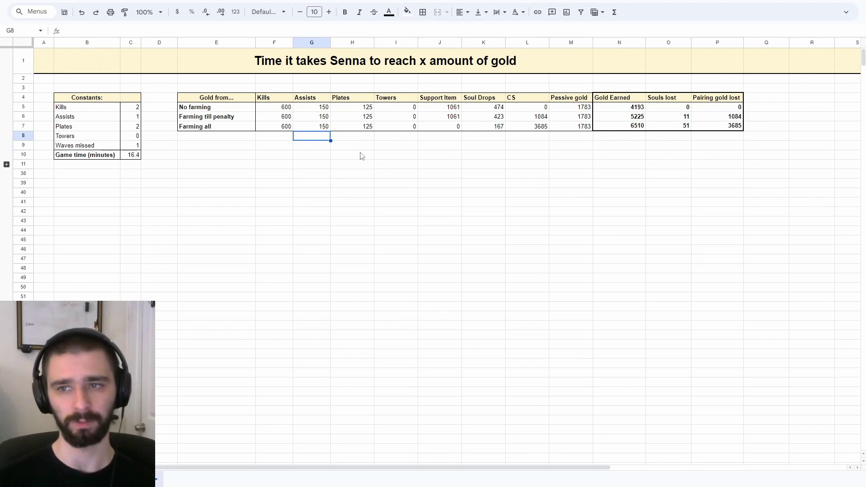
{"action": "left_click", "coordinate": [6, 164]}
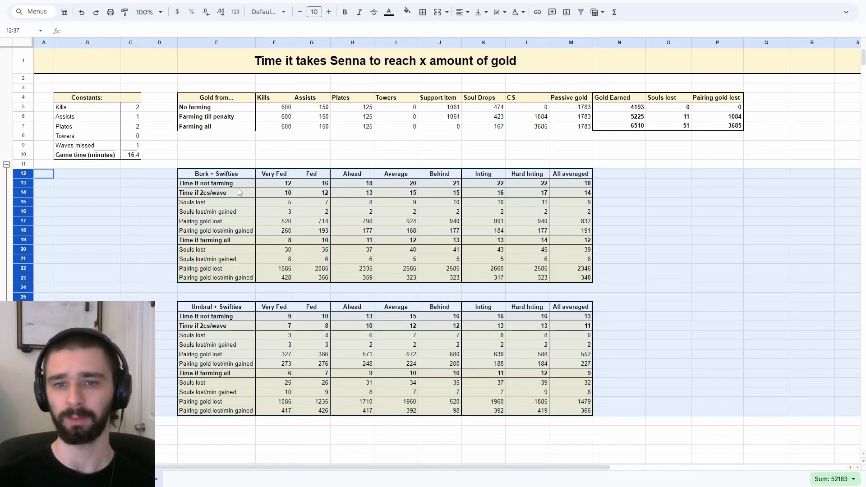
{"action": "left_click", "coordinate": [490, 156]}
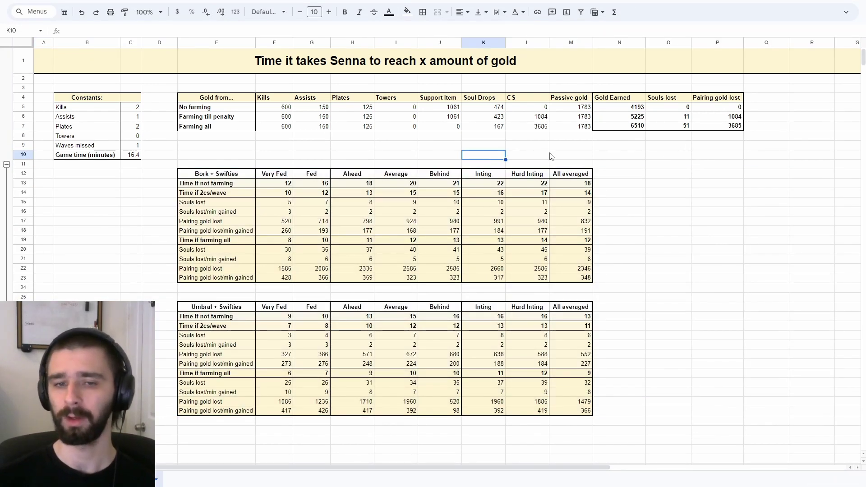
Examine the Bork + Swifties and Umbral + Swifties headings, and compare the Average times for not farming and 2cs/wave in the Bork table.
{"action": "left_click", "coordinate": [240, 174]}
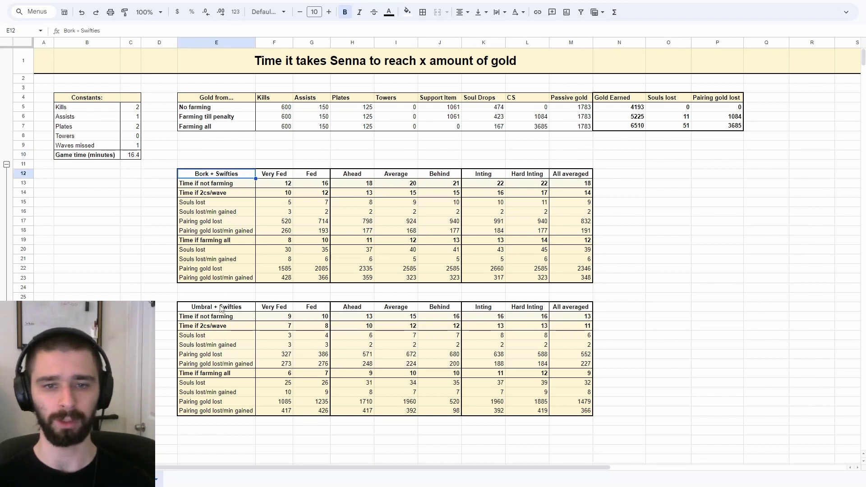
{"action": "left_click", "coordinate": [243, 308]}
{"action": "left_click", "coordinate": [373, 193]}
{"action": "left_click", "coordinate": [415, 182]}
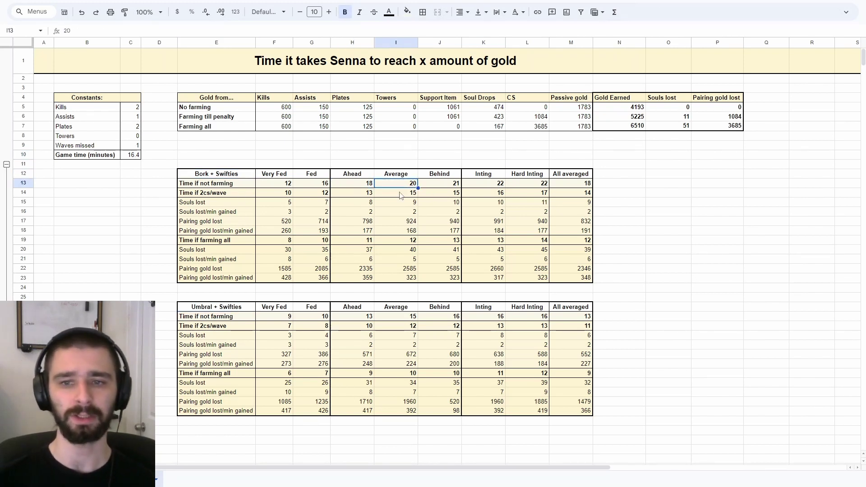
{"action": "left_click", "coordinate": [397, 193]}
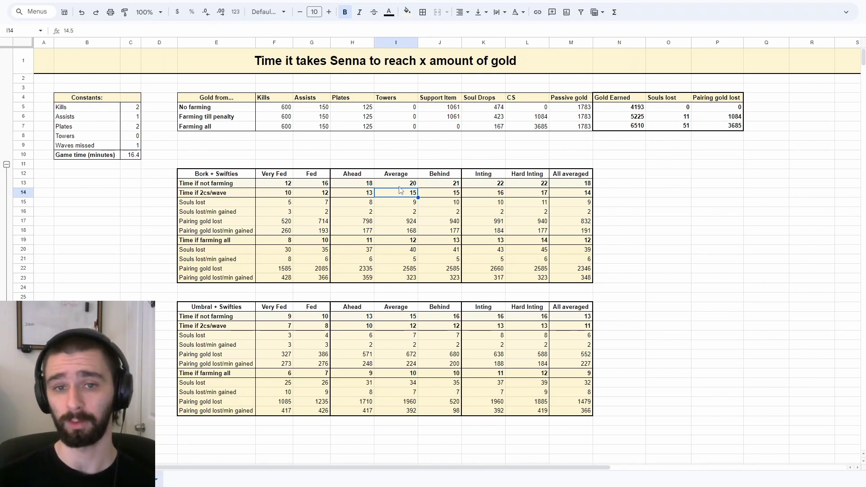
{"action": "left_click", "coordinate": [400, 186]}
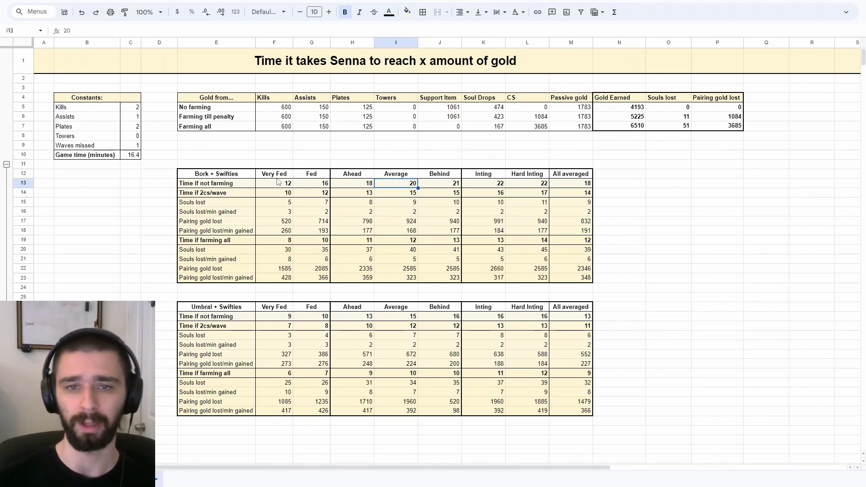
Review the game-state headings of the Bork + Swifties table from Very Fed through Average and Behind to Hard Inting.
{"action": "left_click", "coordinate": [277, 176]}
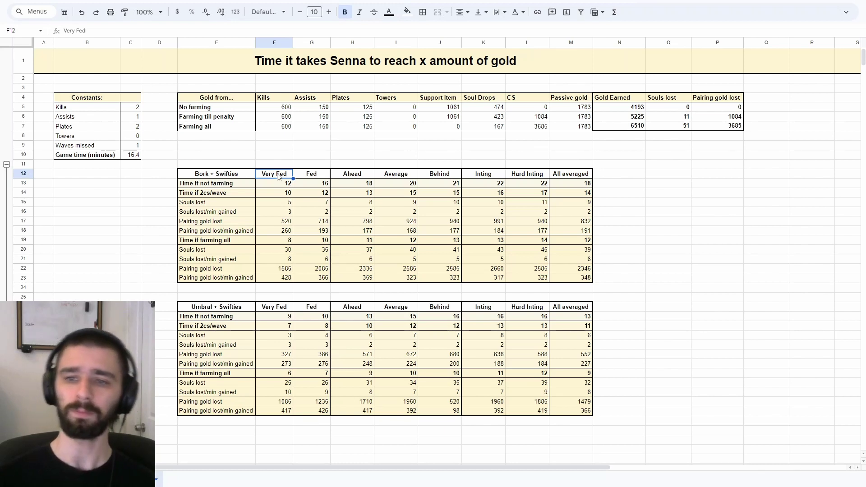
{"action": "left_click", "coordinate": [531, 180]}
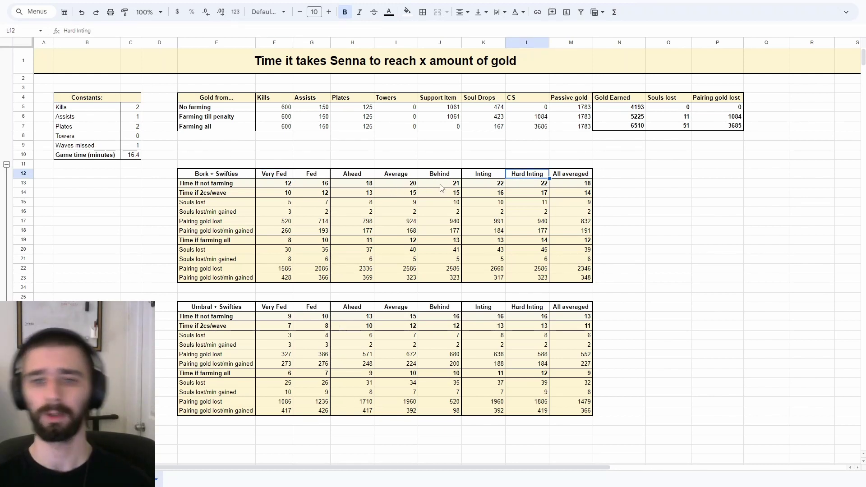
{"action": "left_click", "coordinate": [400, 178]}
{"action": "left_click", "coordinate": [353, 176]}
{"action": "left_click_drag", "start_coordinate": [382, 177], "coordinate": [439, 176]}
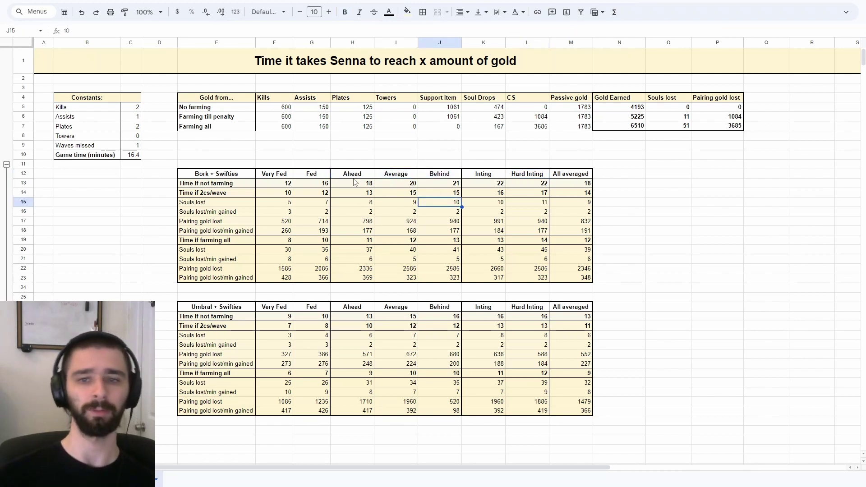
{"action": "left_click", "coordinate": [425, 167]}
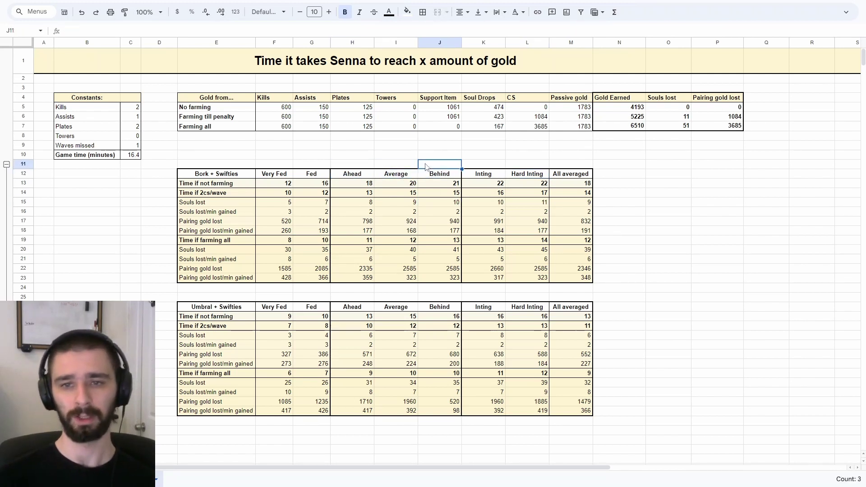
Compare the Average column's not-farming and 2cs/wave times in the Bork + Swifties table, along with souls lost and pairing gold lost.
{"action": "left_click", "coordinate": [399, 185]}
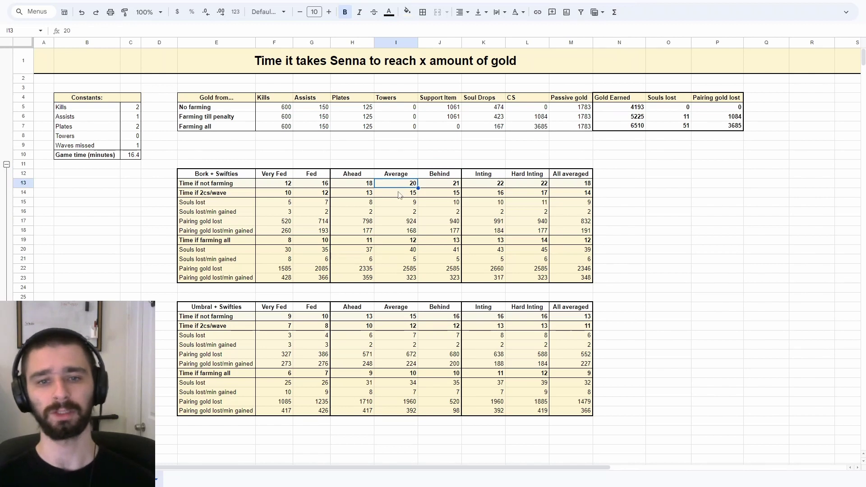
{"action": "left_click", "coordinate": [399, 194]}
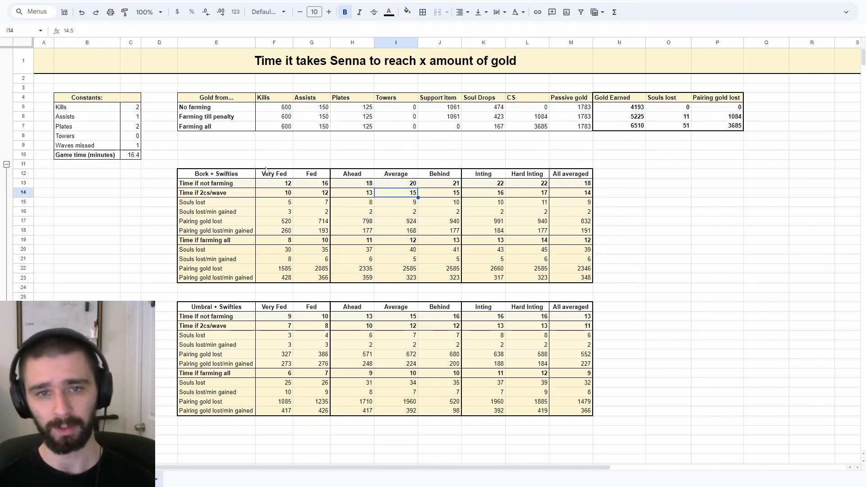
{"action": "left_click", "coordinate": [243, 166]}
{"action": "left_click", "coordinate": [254, 183]}
{"action": "left_click", "coordinate": [384, 185]}
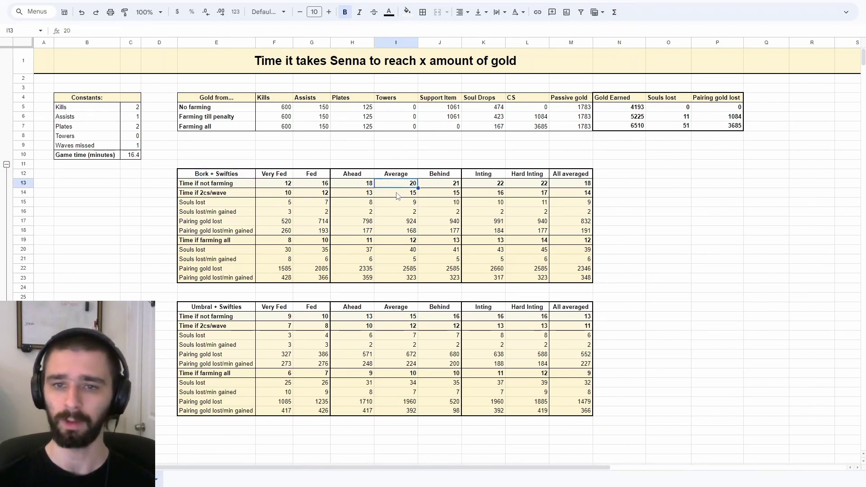
{"action": "left_click", "coordinate": [399, 194]}
{"action": "left_click", "coordinate": [399, 210]}
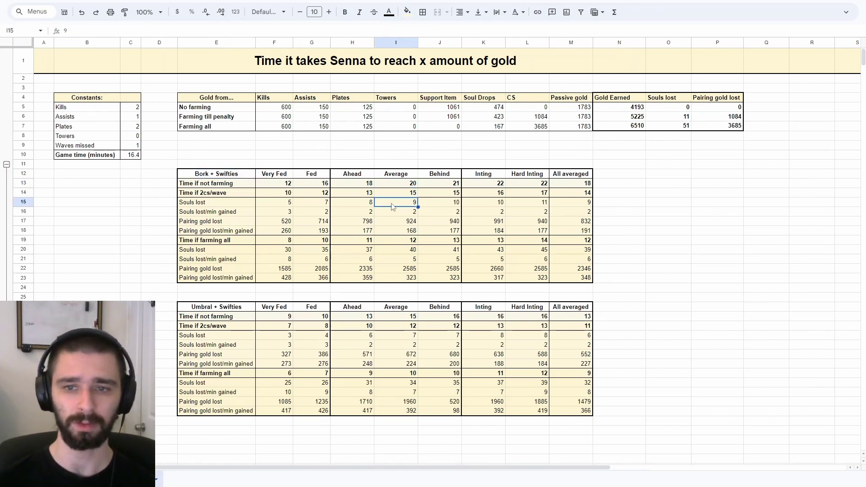
{"action": "left_click", "coordinate": [398, 226]}
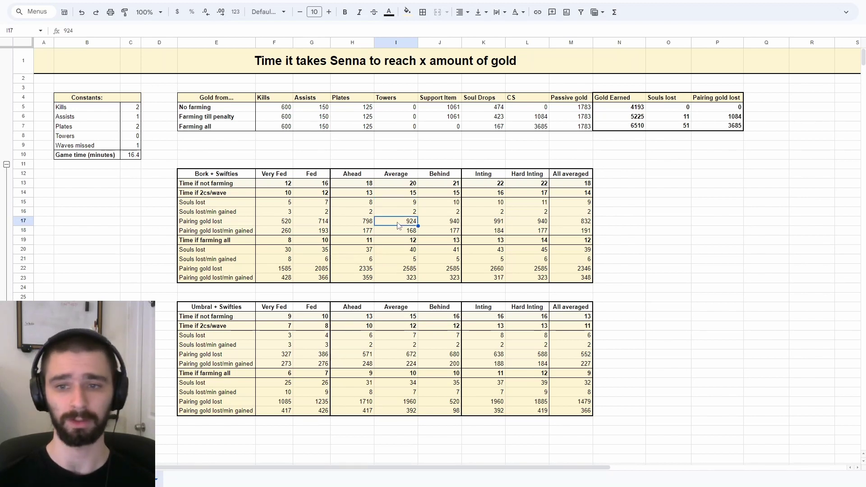
Review the Average column's farming-all losses in the Bork + Swifties table, comparing souls lost/min gained between 2cs/wave and farming all.
{"action": "left_click", "coordinate": [406, 253]}
{"action": "left_click", "coordinate": [408, 275]}
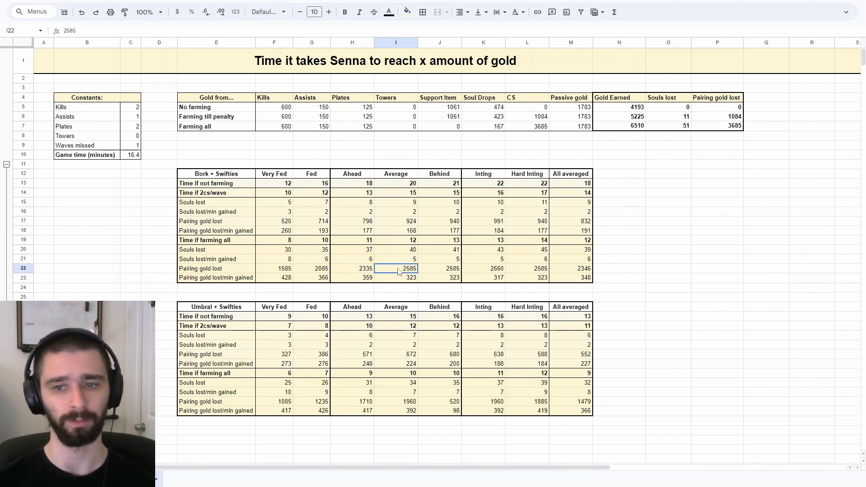
{"action": "left_click", "coordinate": [410, 214]}
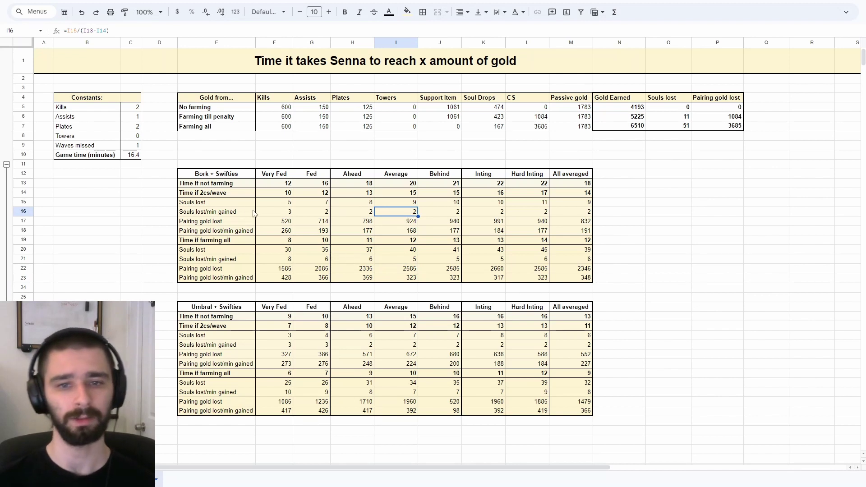
{"action": "left_click_drag", "start_coordinate": [224, 216], "coordinate": [391, 217]}
{"action": "left_click", "coordinate": [392, 216]}
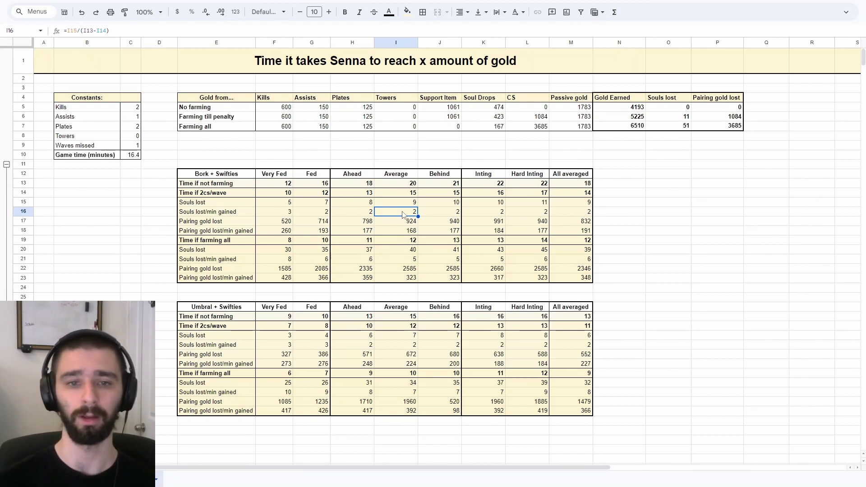
{"action": "left_click", "coordinate": [399, 262]}
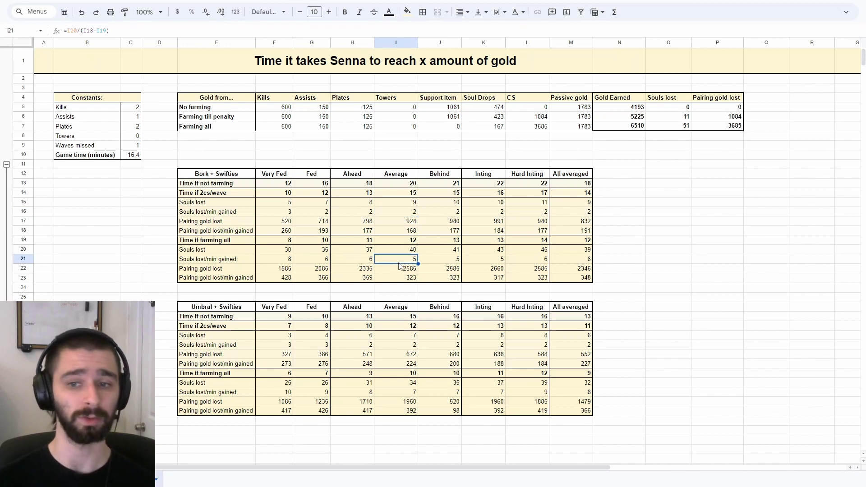
{"action": "left_click", "coordinate": [396, 241]}
{"action": "left_click", "coordinate": [398, 260]}
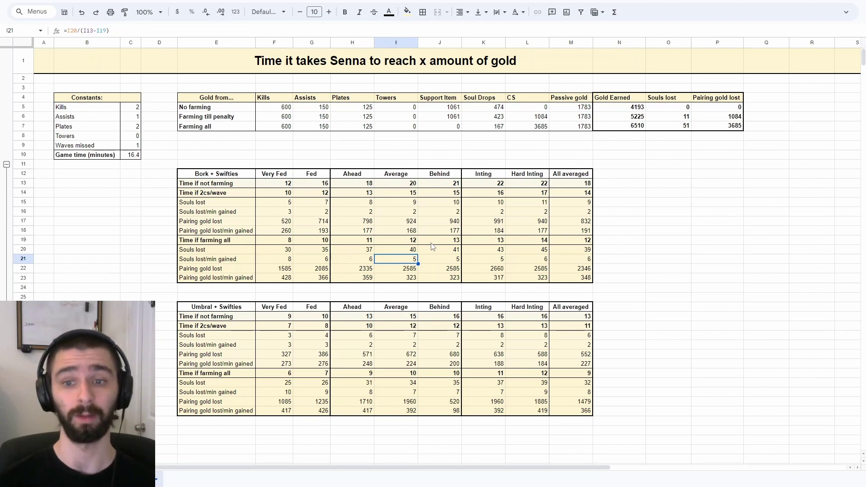
{"action": "left_click", "coordinate": [630, 223]}
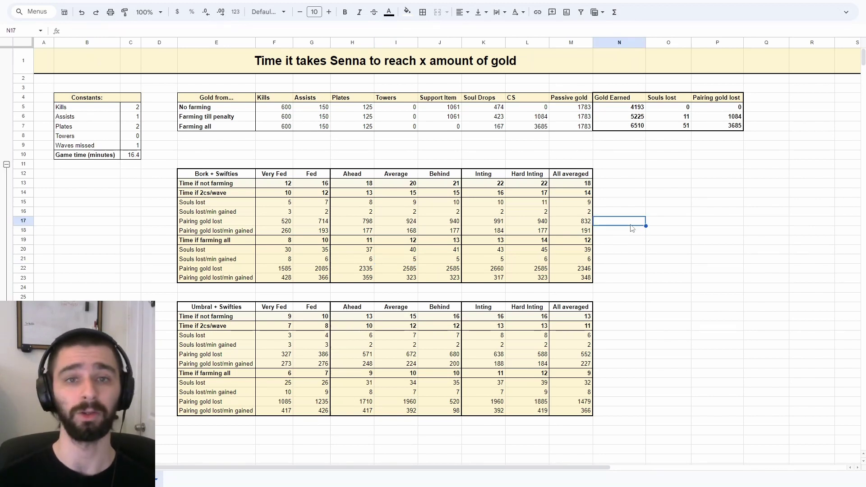
Compare Average souls lost/min gained for 2cs/wave and farming all in Umbral + Swifties, and check the farming-all pairing gold lost/min gained in Bork + Swifties.
{"action": "left_click", "coordinate": [412, 346]}
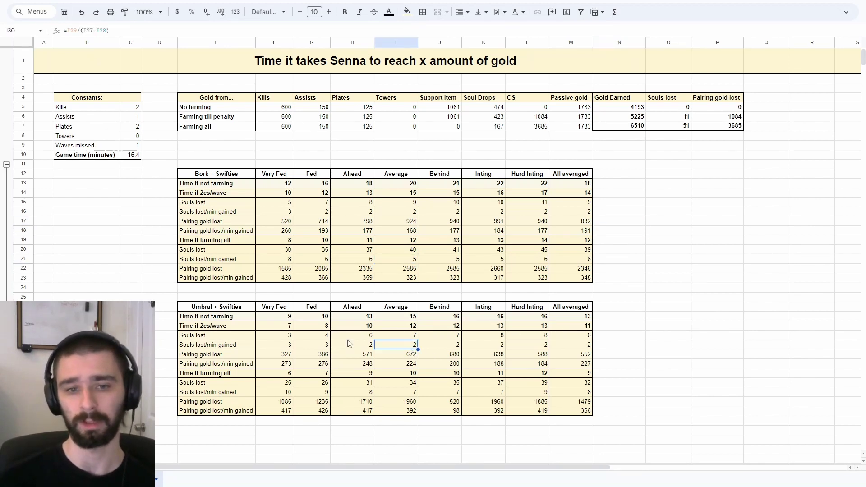
{"action": "left_click", "coordinate": [399, 394]}
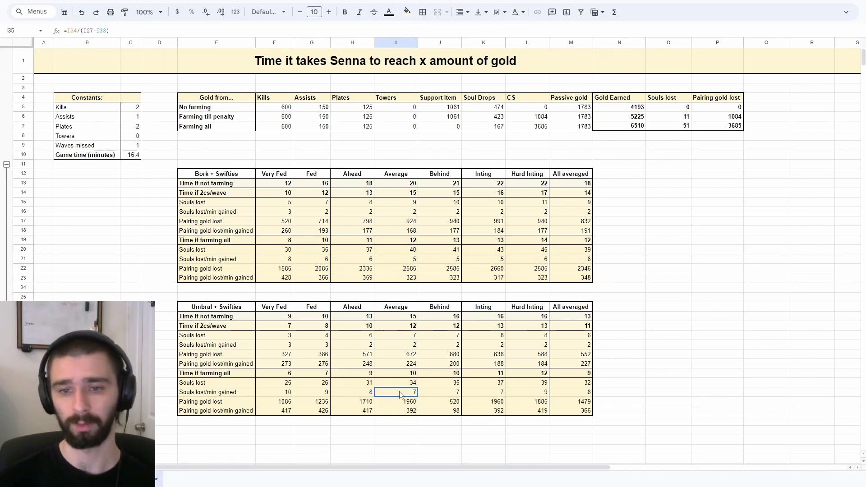
{"action": "left_click", "coordinate": [401, 348]}
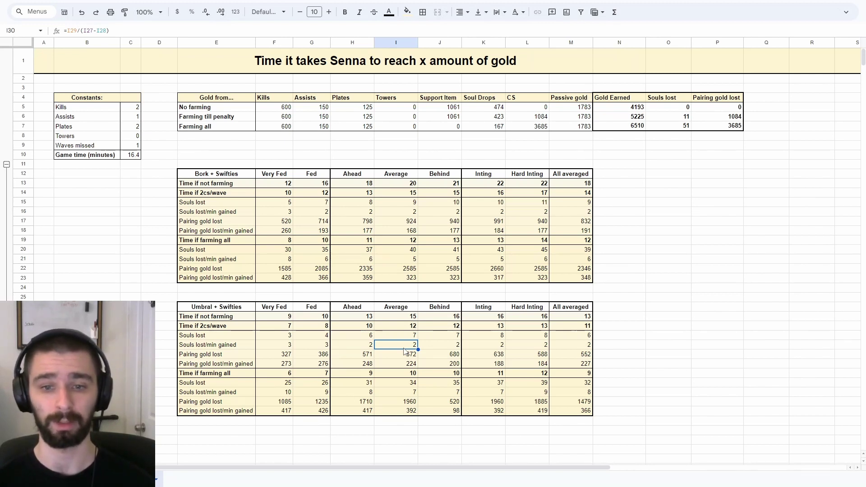
{"action": "left_click", "coordinate": [404, 280]}
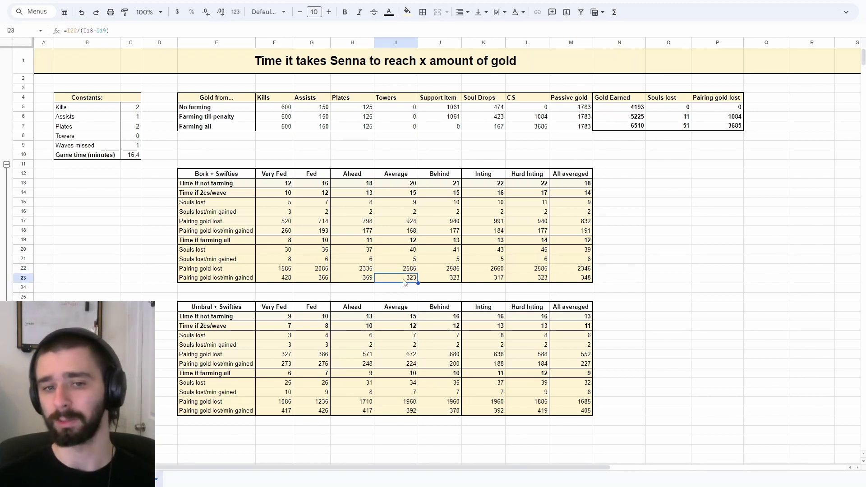